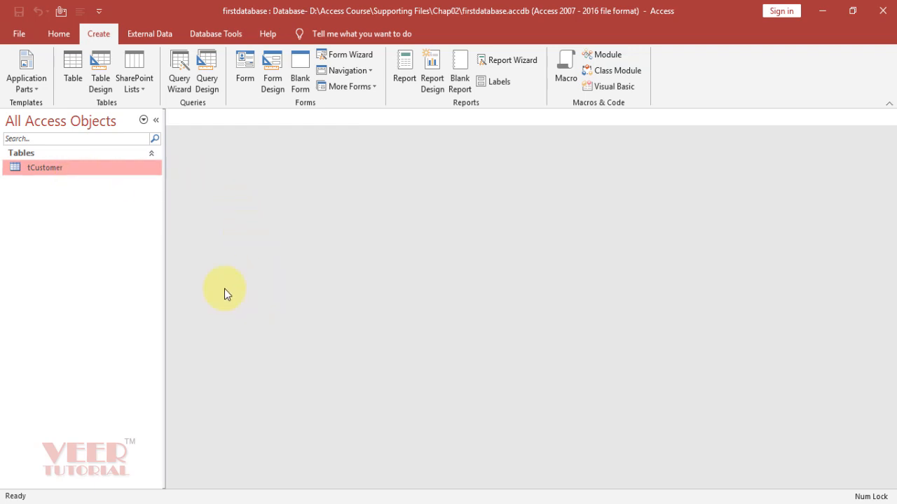
Create a form from the tCustomer table and narrow its column of text boxes to about half their width.
click(241, 68)
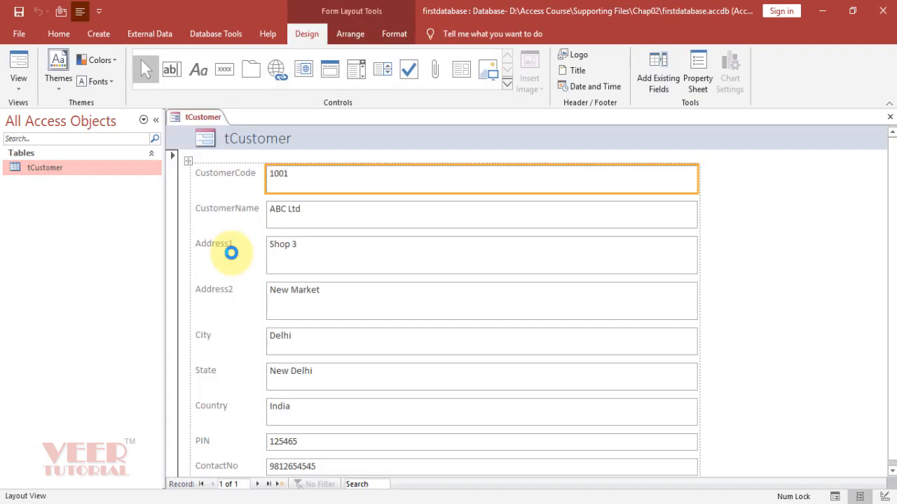
scroll(807, 280, down, 1)
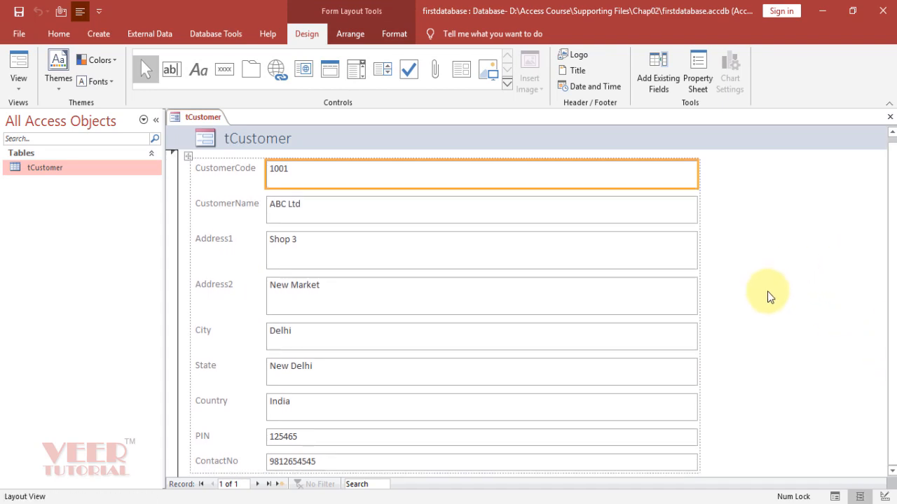
scroll(341, 174, up, 1)
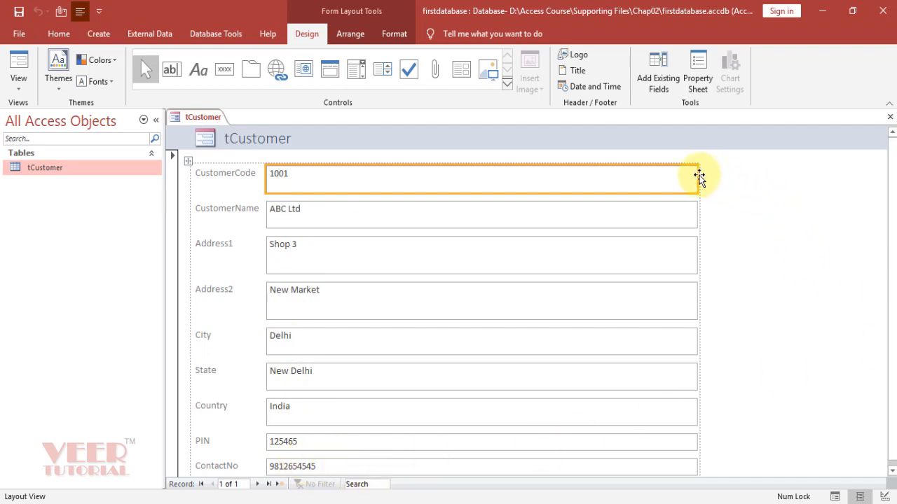
drag(698, 175, 469, 187)
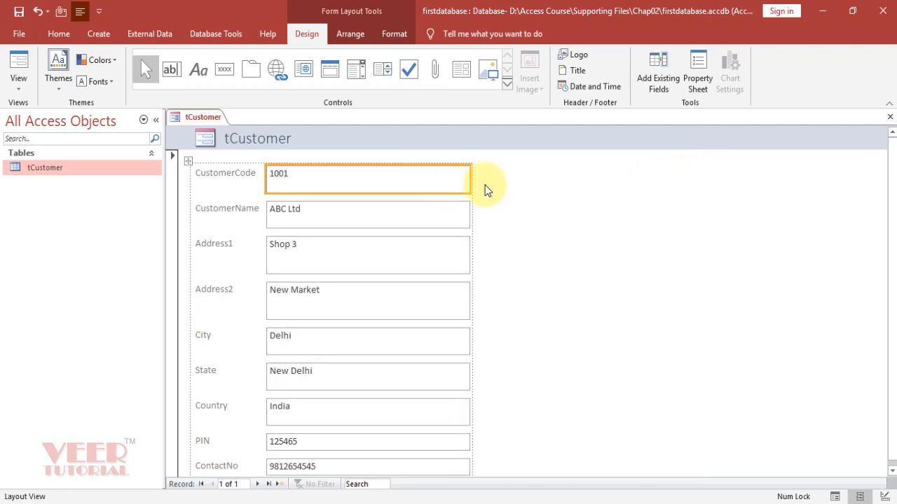
click(687, 181)
scroll(665, 188, down, 1)
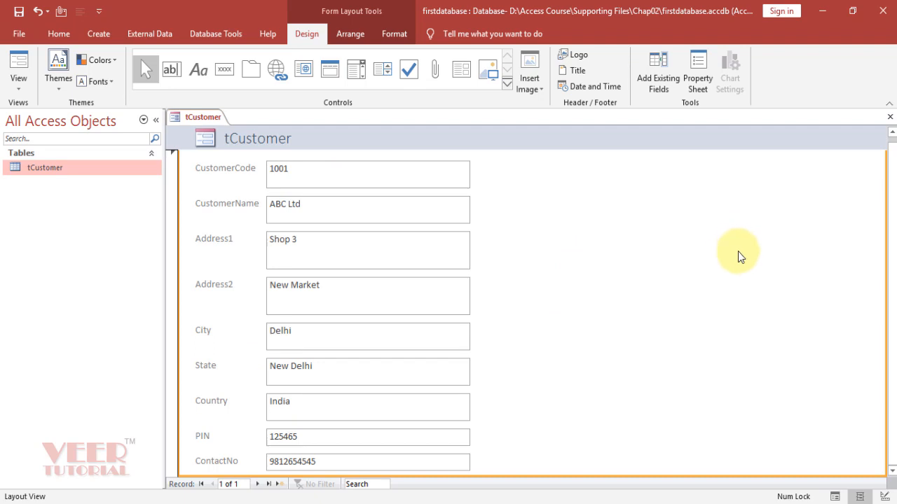
Save the form under the name fCustomer.
key(ctrl+s)
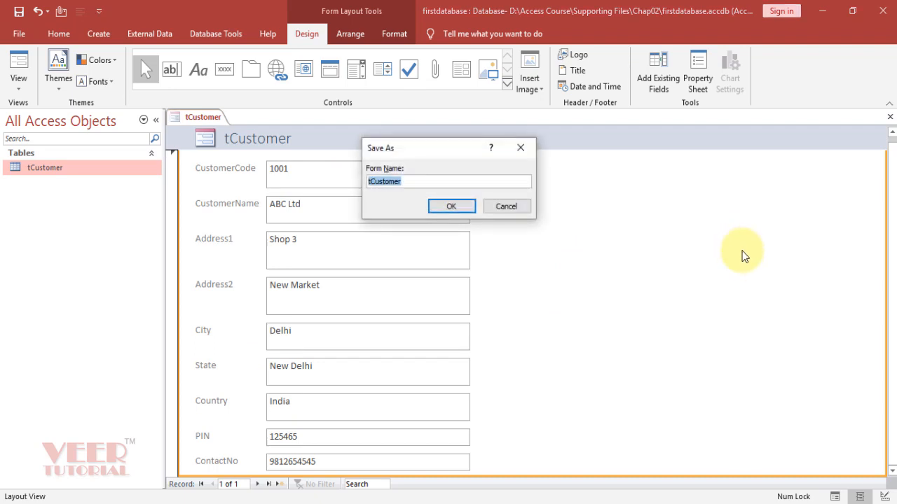
key(Home)
key(Delete)
text(f)
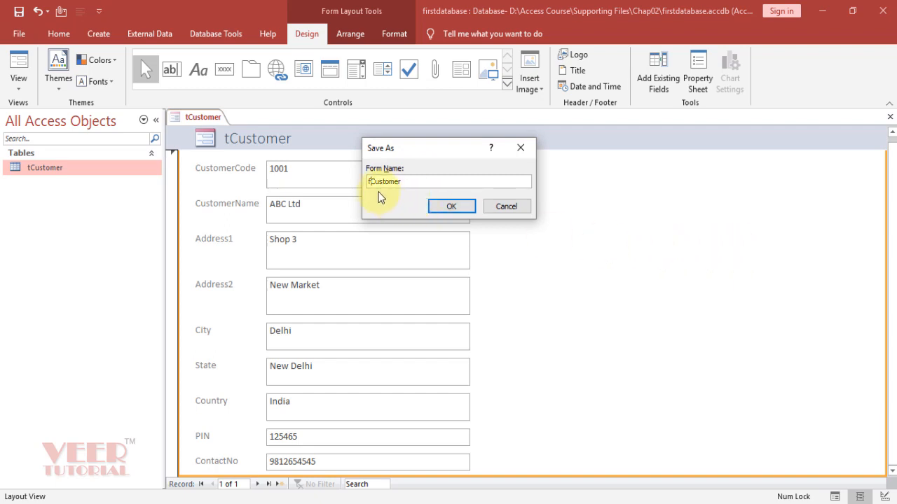
click(448, 210)
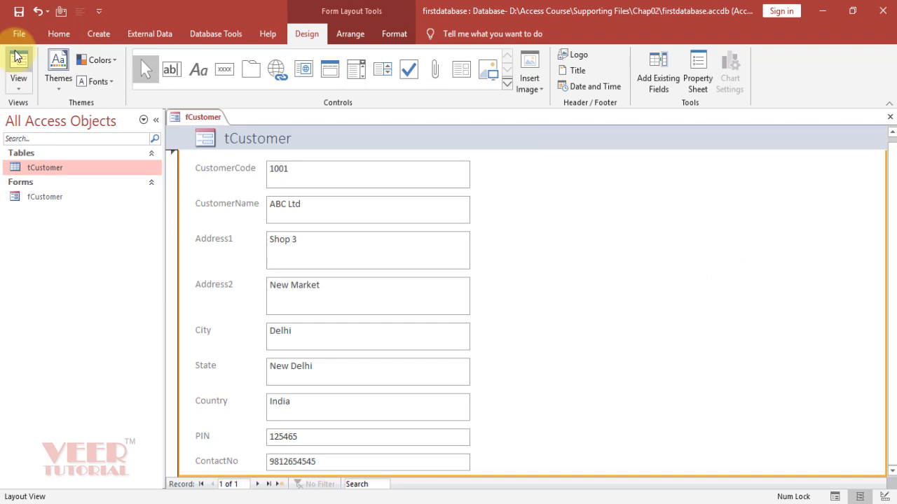
Show the fCustomer form in Design View and return it to Form View for data entry.
click(16, 82)
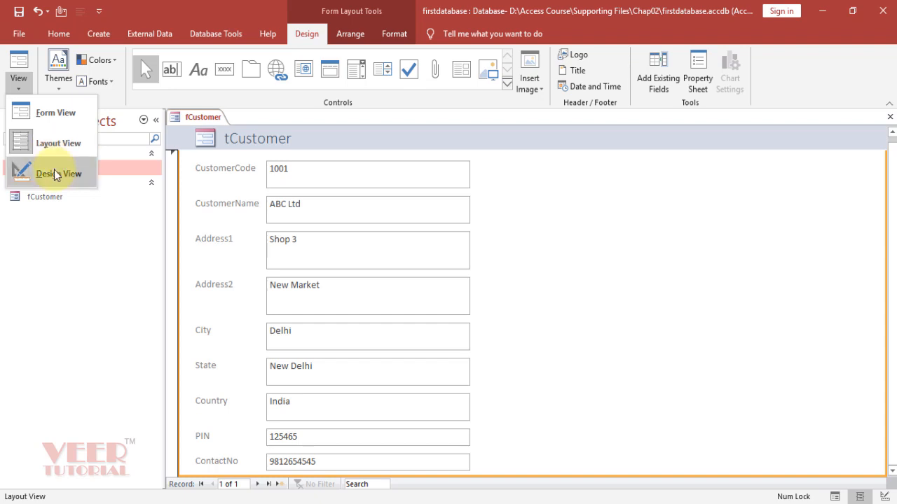
click(55, 175)
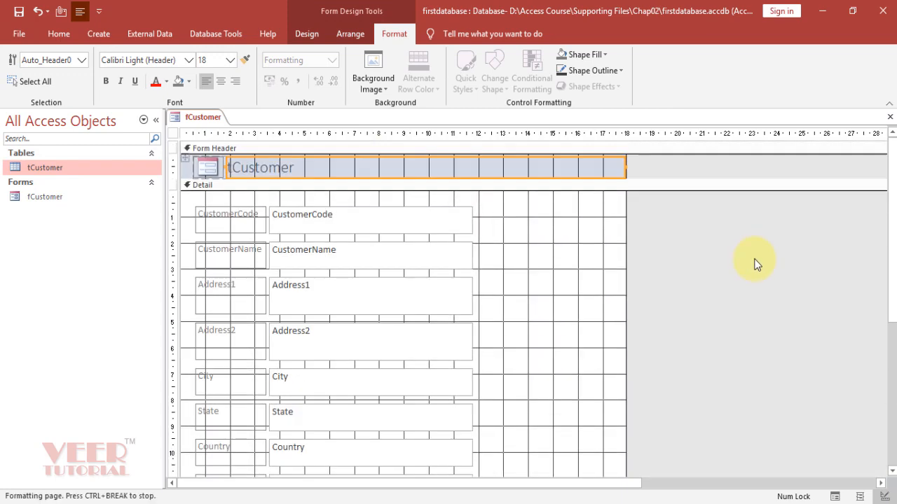
click(66, 33)
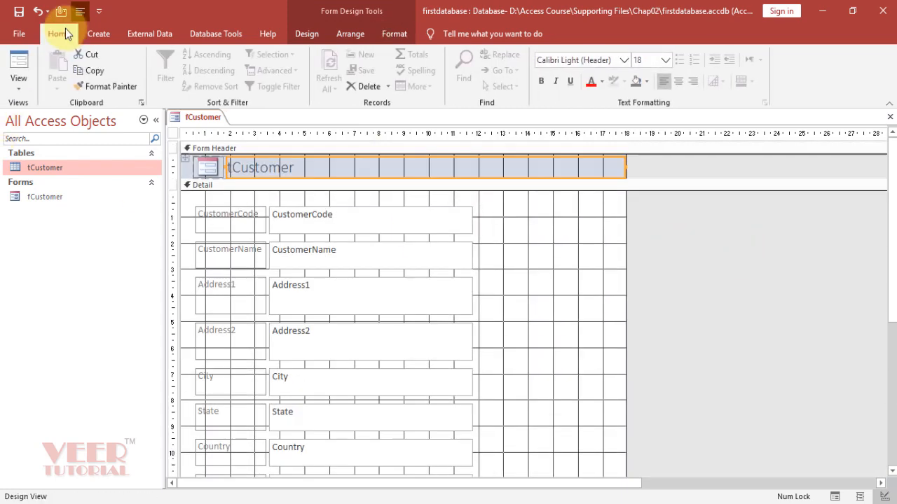
click(19, 86)
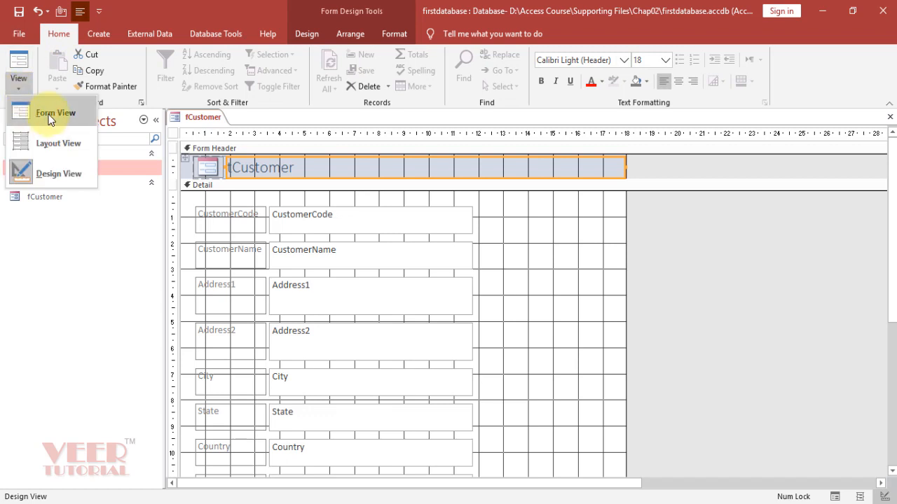
click(48, 114)
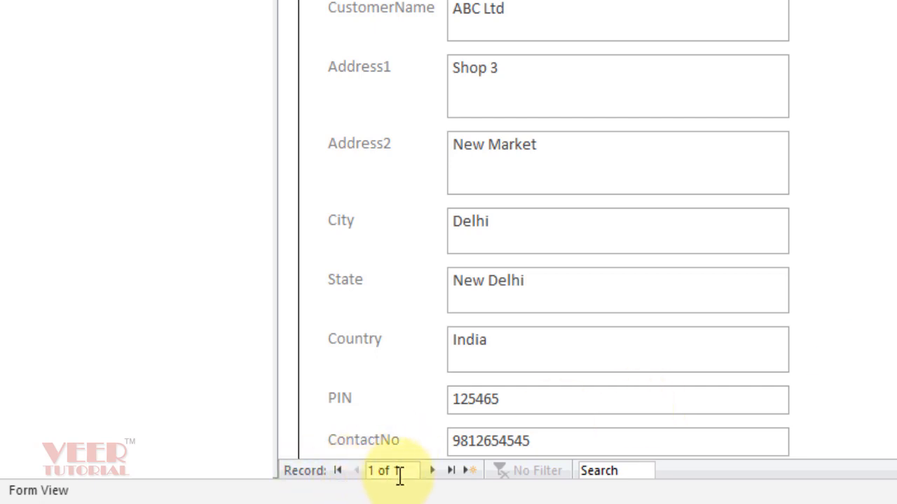
Add a new blank record and enter the customer code and the customer name XYZ Pvt Ltd.
click(467, 474)
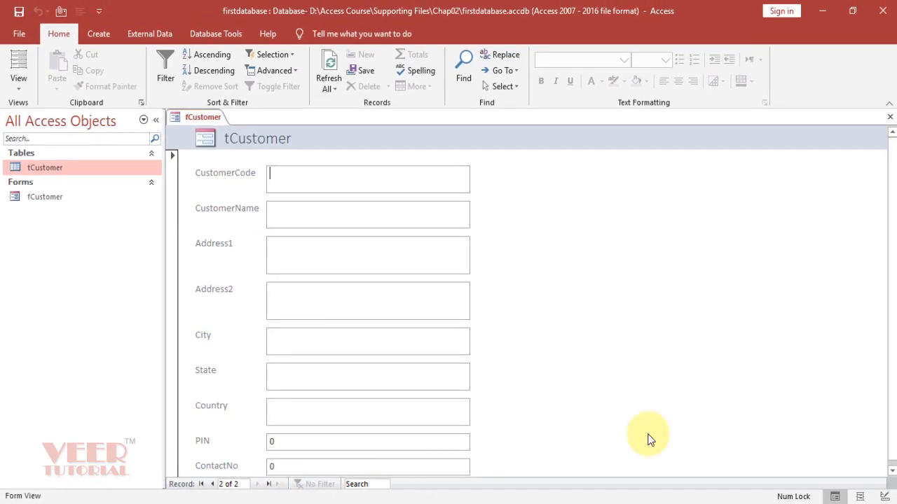
text(1)
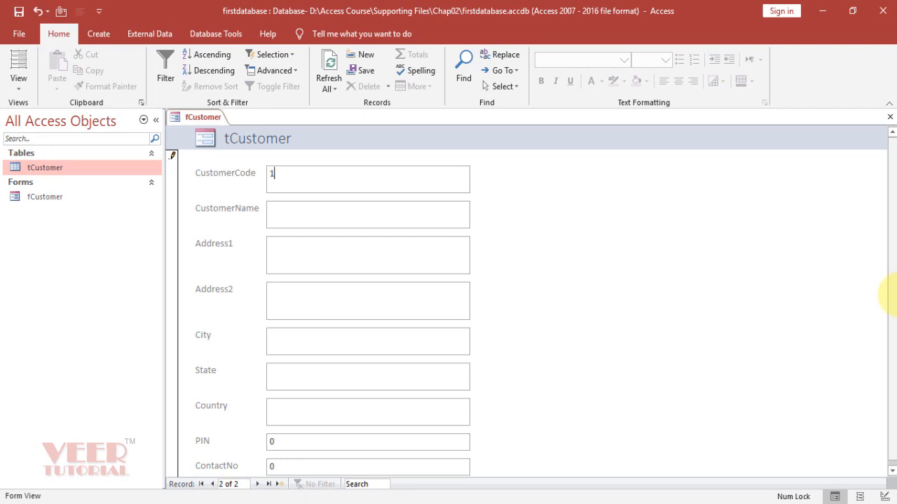
text(002)
text(X)
text(YZ)
text( Pvt Ltd)
key(Tab)
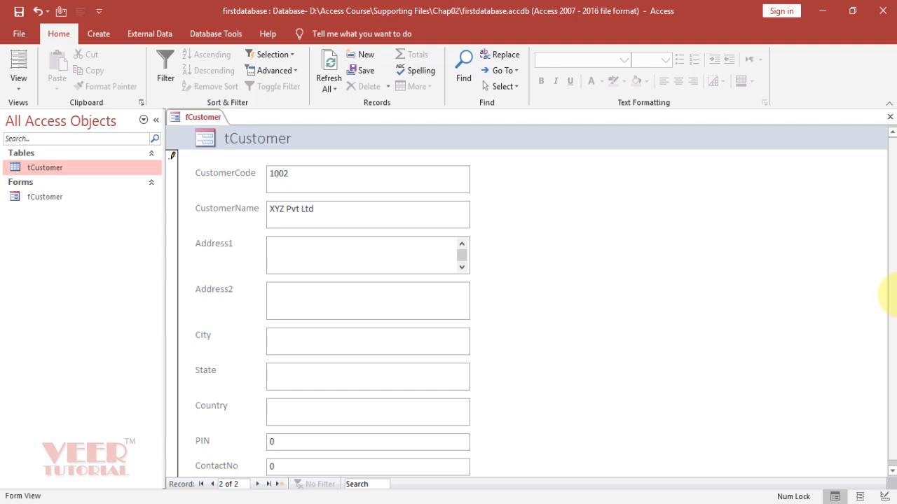
Fill in the Address1 and Address2 fields of the new record with the customer's shop and market address.
text(Shop No. 13)
key(BackSpace)
key(Tab)
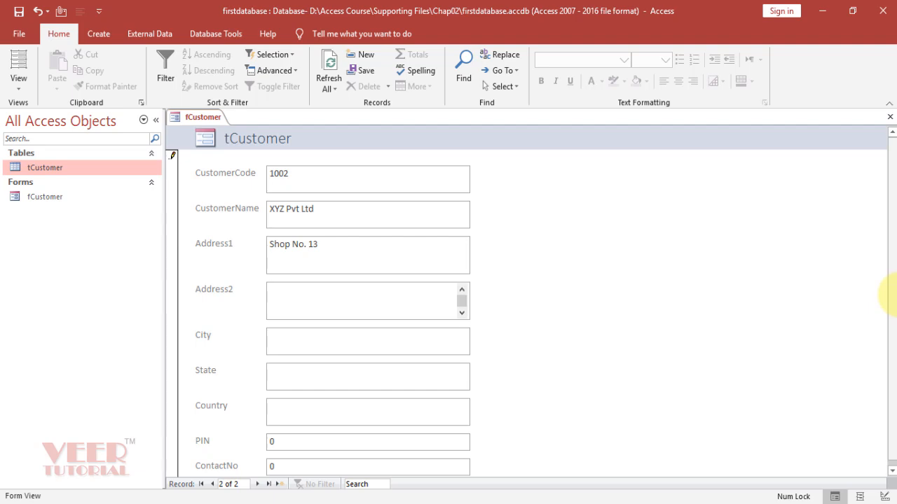
text(New)
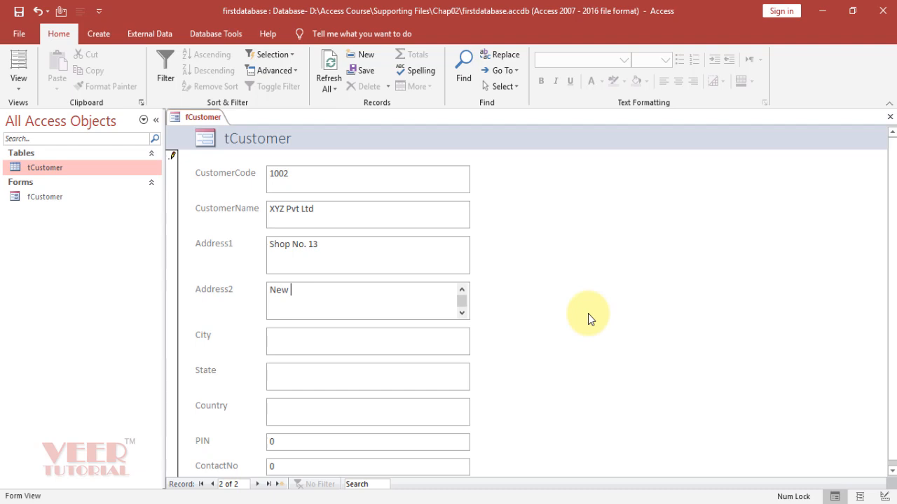
text(Developed Mar)
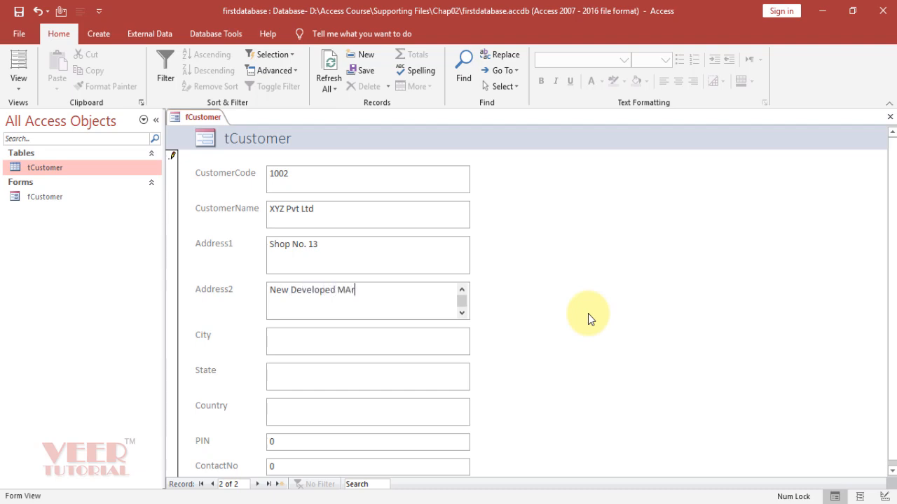
text(ket)
key(Tab)
Enter Faridabad as the city, Haryana as the state and India as the country of the new record.
text(Faridabad)
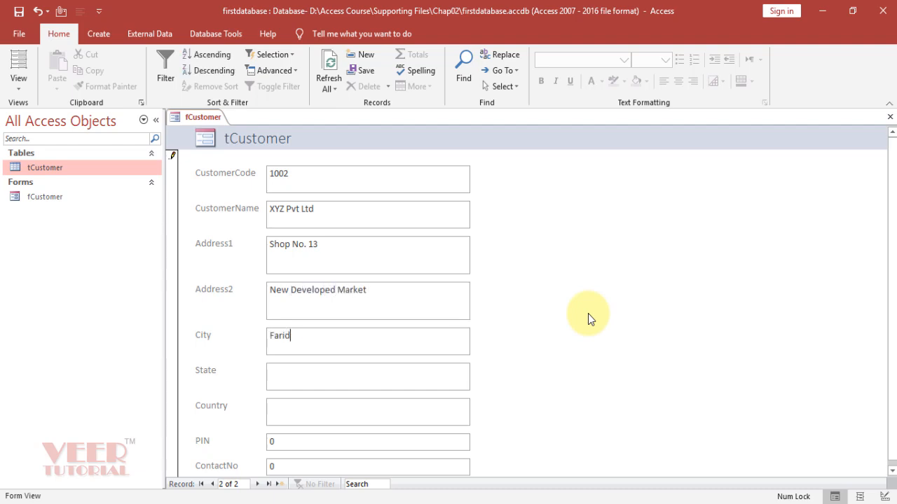
key(Tab)
text(Haryana)
key(Tab)
text(India)
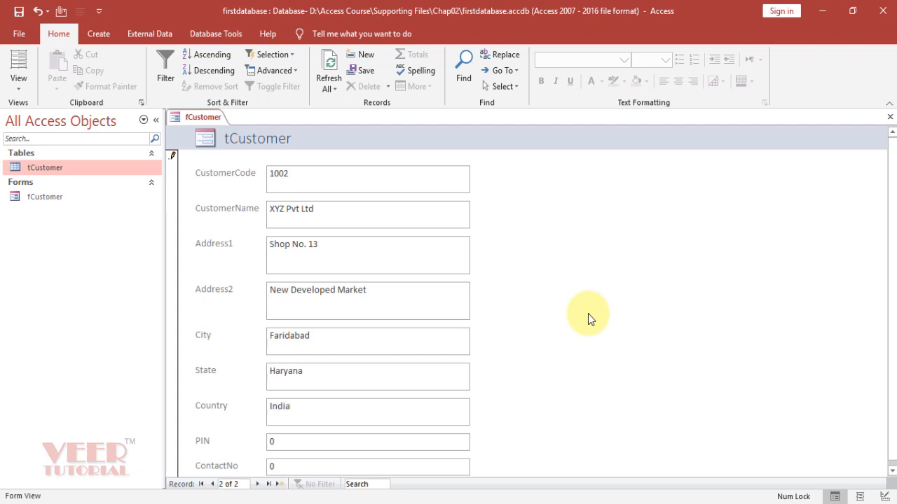
Enter the customer's postal PIN code and contact number, and commit the record by moving on past its last field.
key(Tab)
text(125545)
key(Tab)
text(98786589)
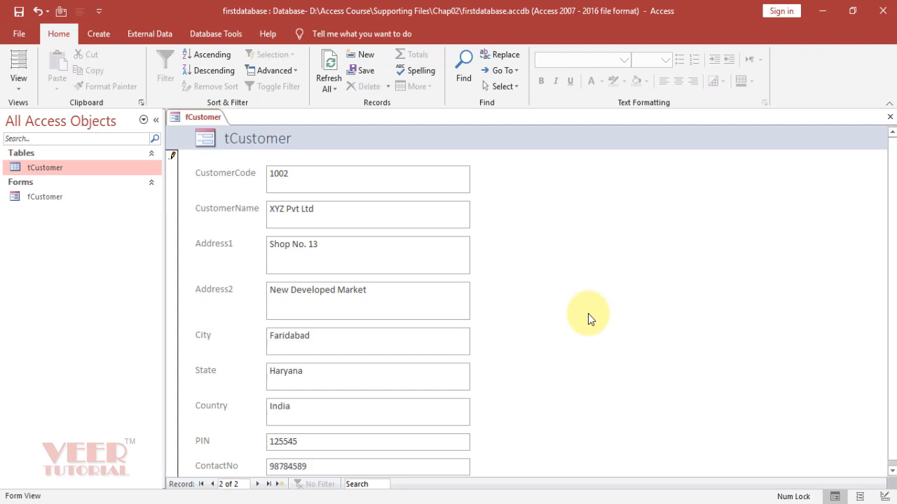
key(Tab)
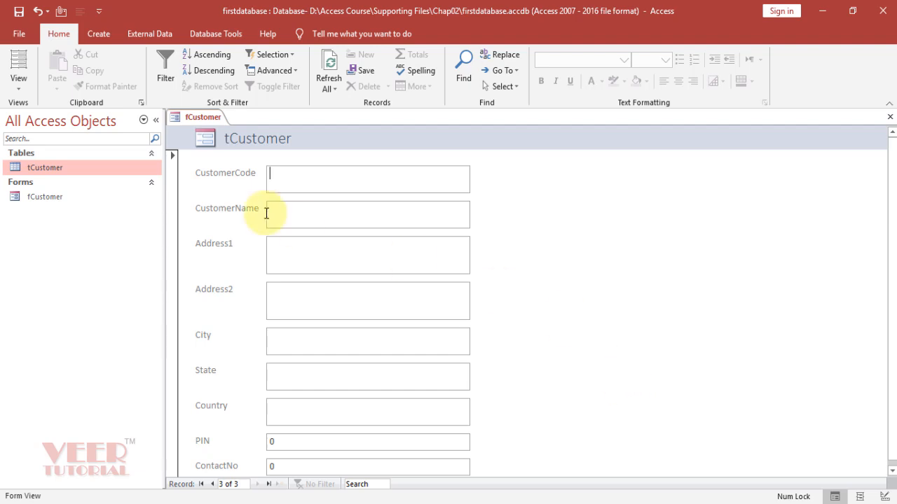
Review the newly entered record, close the fCustomer form and open the tCustomer table.
click(212, 484)
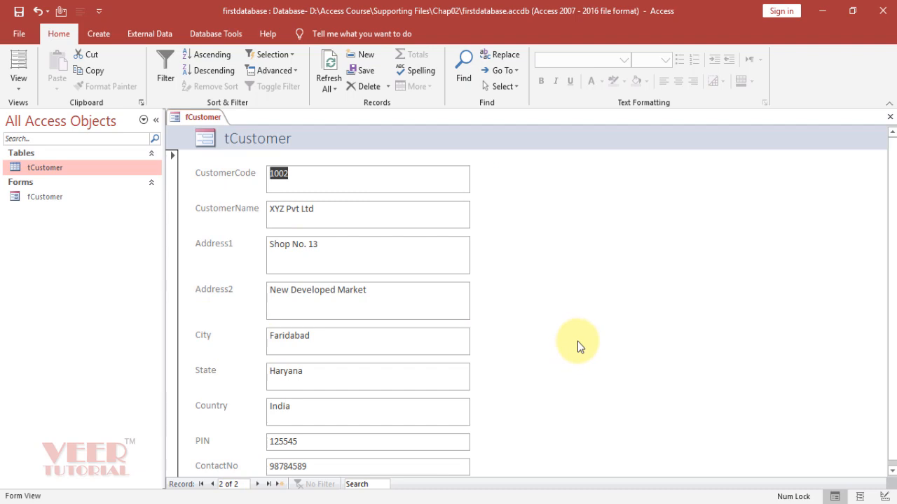
click(889, 117)
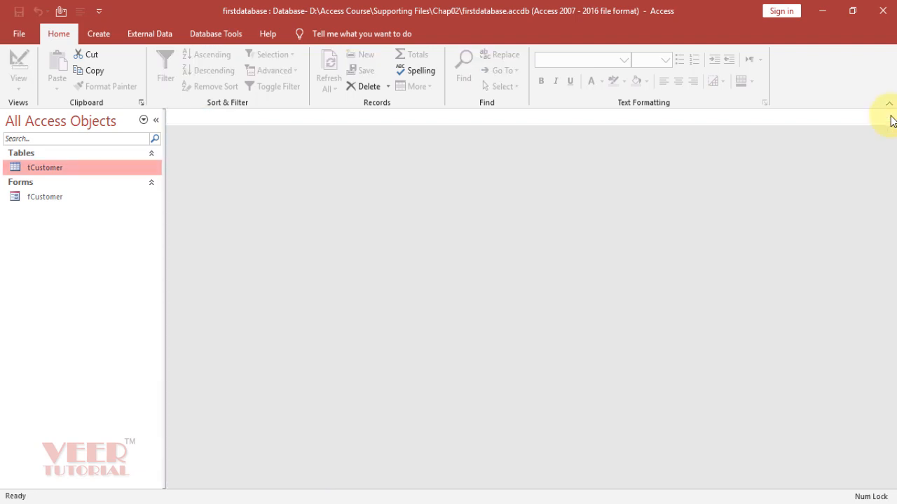
double_click(70, 170)
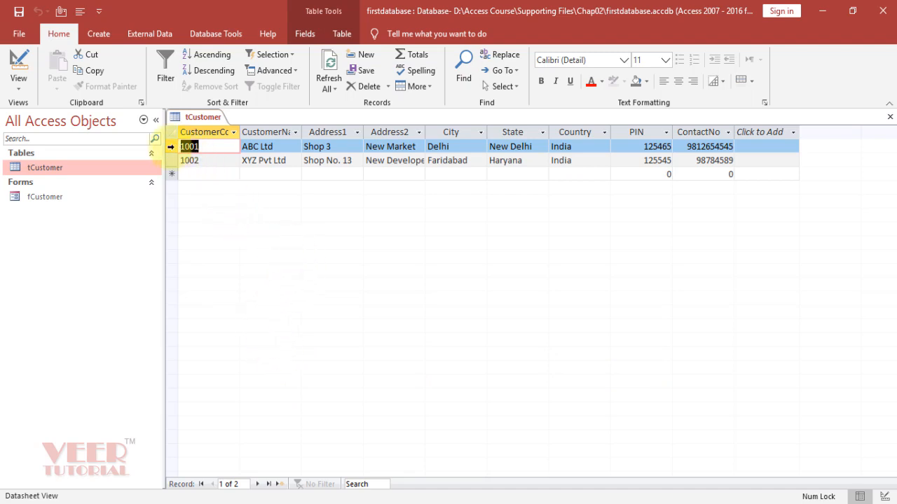
Start deleting the ABC Ltd record from the tCustomer table and decline the deletion.
click(170, 146)
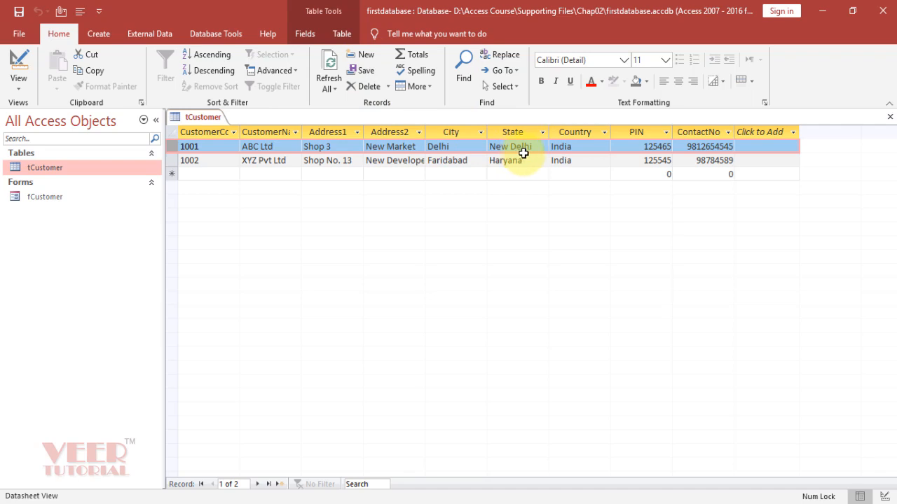
click(366, 87)
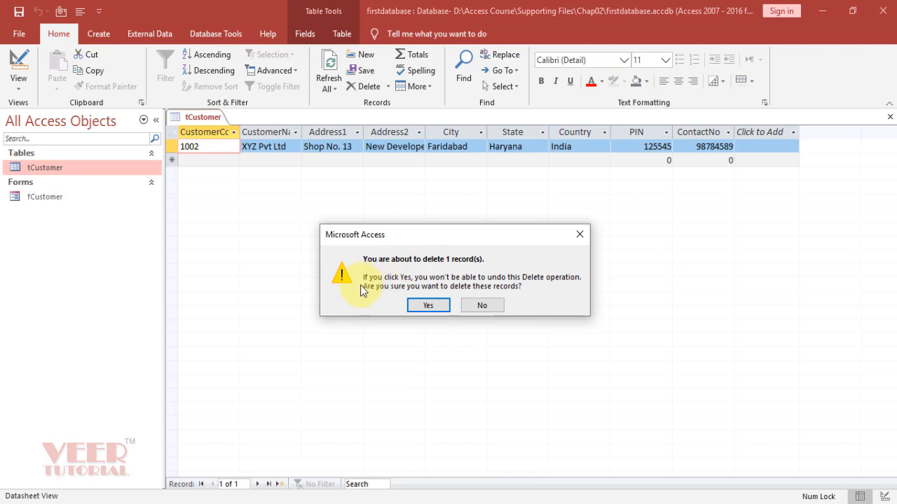
click(483, 306)
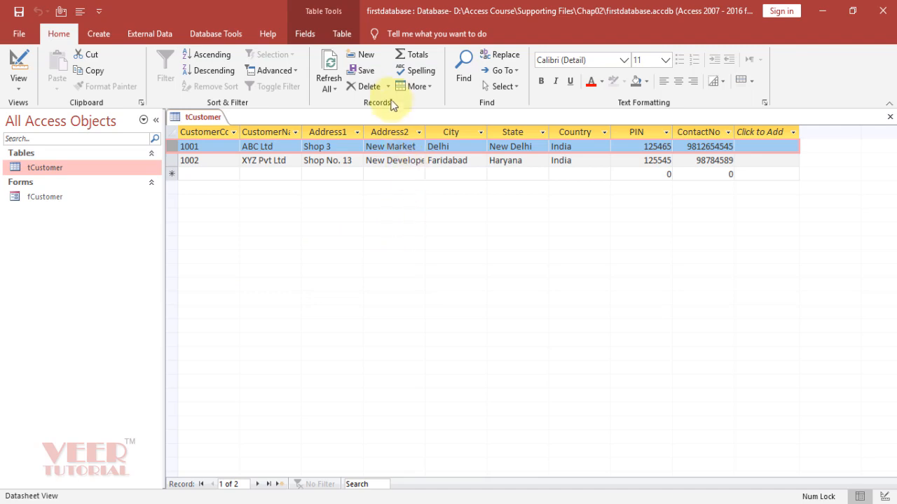